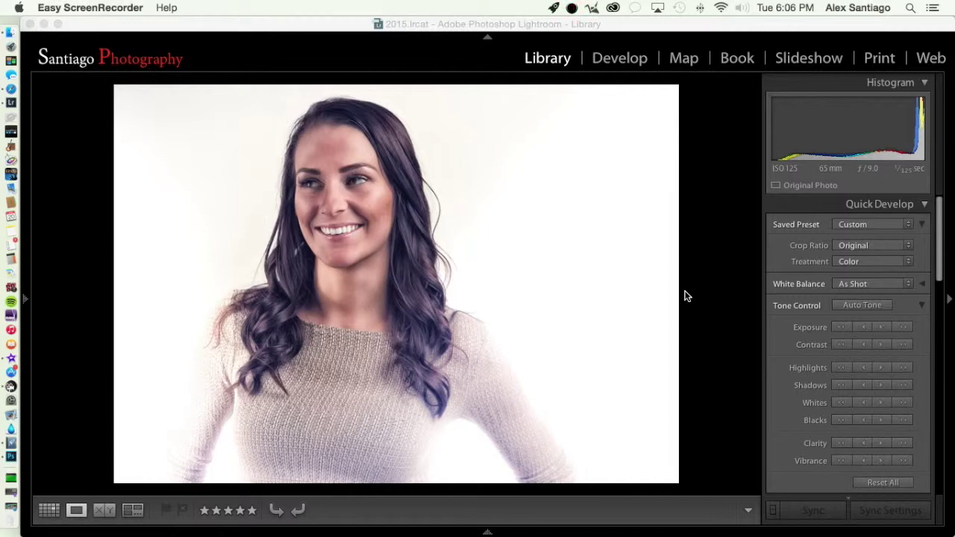
# - Open the original photo studio test -313 from the library for editing in Photoshop
pyautogui.click(724, 160)
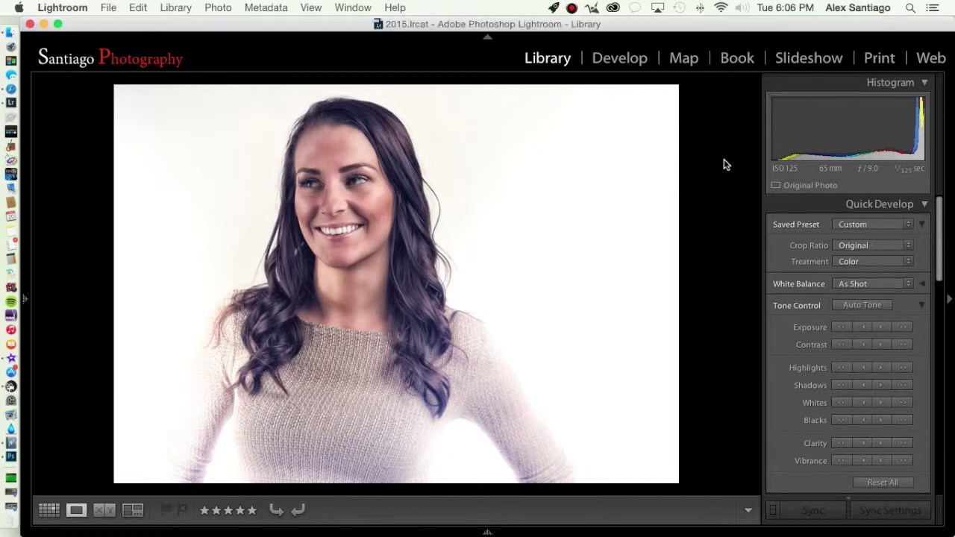
pyautogui.press('g')
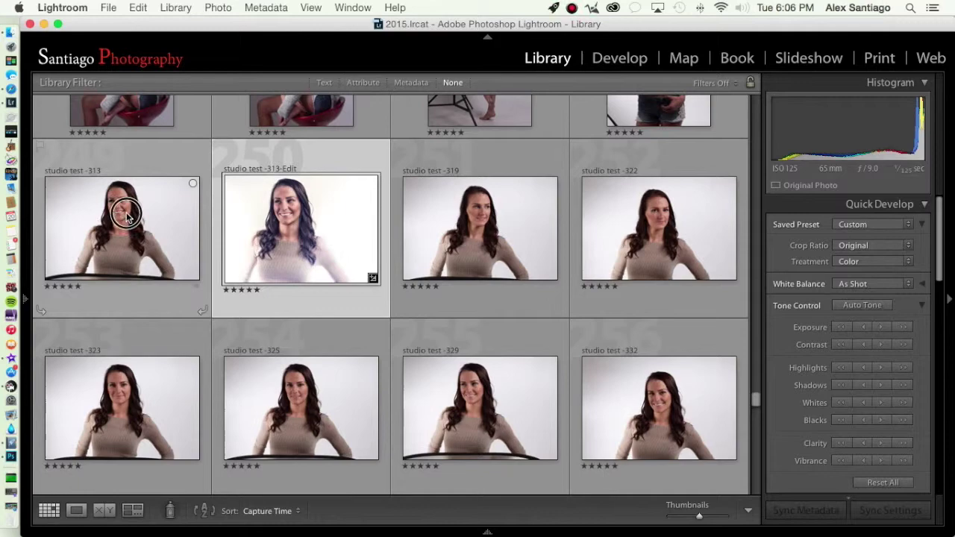
pyautogui.doubleClick(126, 212)
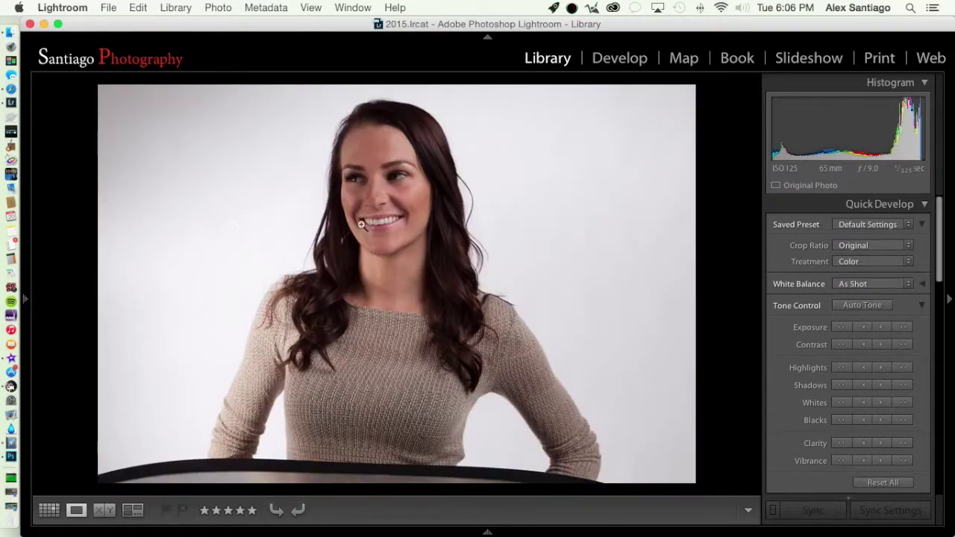
pyautogui.rightClick(380, 193)
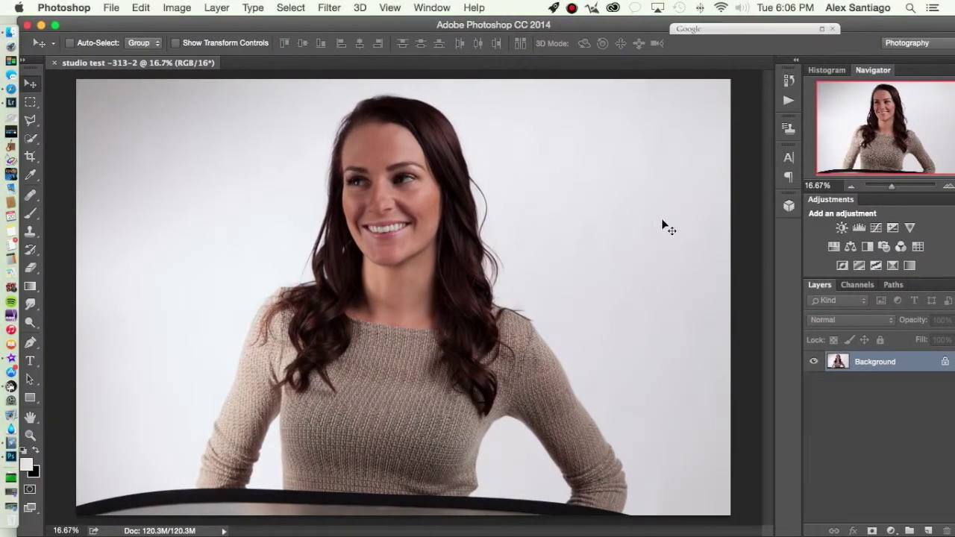
# - Duplicate the Background layer and crop away the black reflector along the photo's lower edge and a strip of backdrop at its side
pyautogui.moveTo(875, 362); pyautogui.dragTo(927, 530)
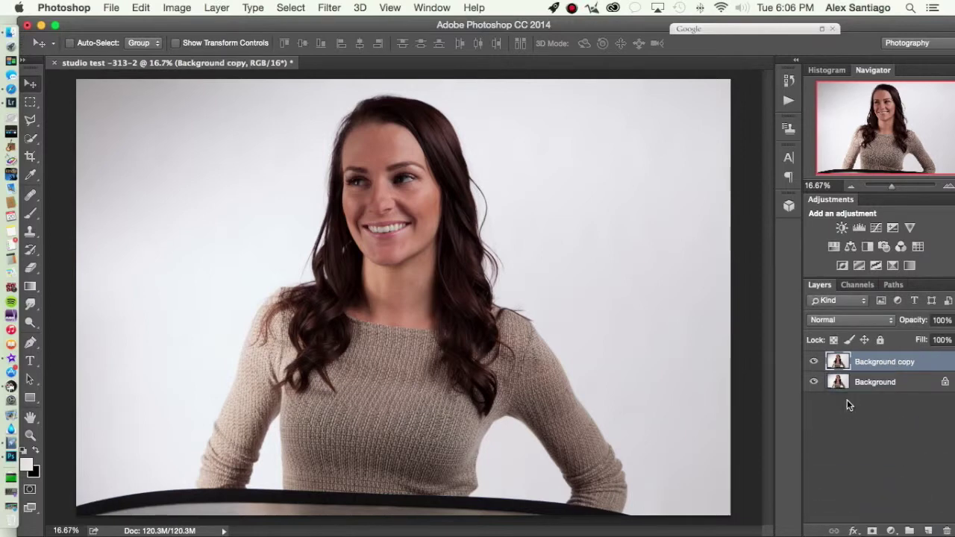
pyautogui.click(31, 157)
pyautogui.moveTo(403, 515); pyautogui.dragTo(403, 499)
pyautogui.moveTo(77, 300); pyautogui.dragTo(113, 301)
pyautogui.press('Return')
pyautogui.click(30, 83)
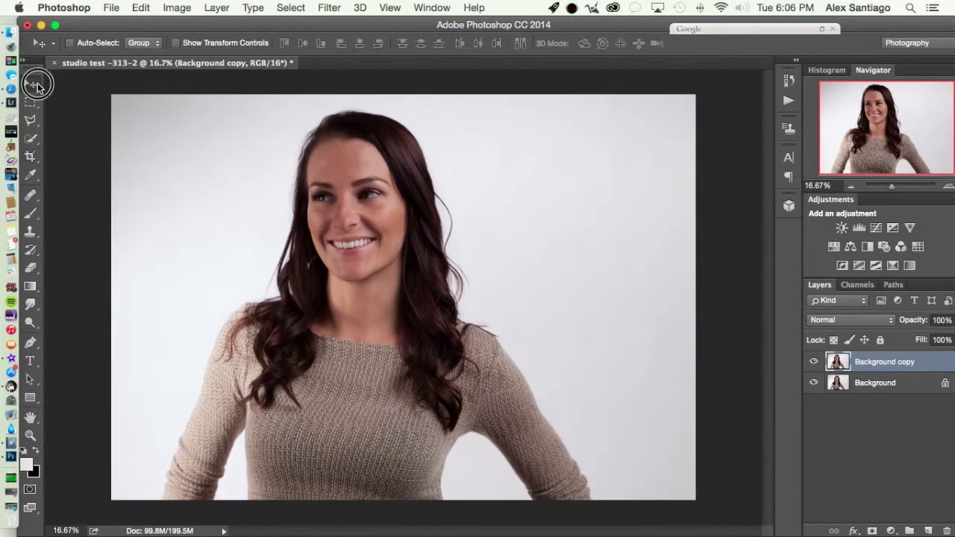
# - Run the Ultra Smooth Skin action on the Background copy layer
pyautogui.click(789, 100)
pyautogui.click(716, 141)
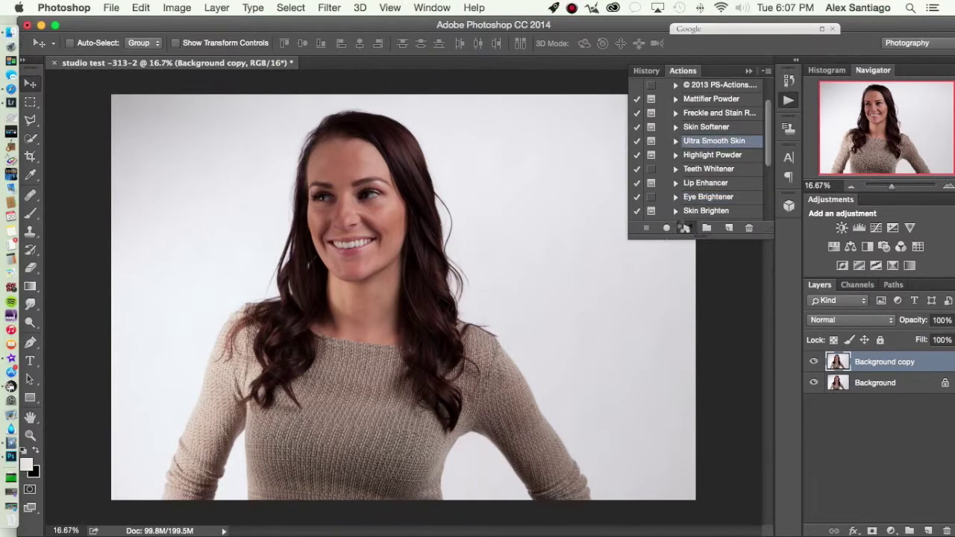
pyautogui.click(685, 227)
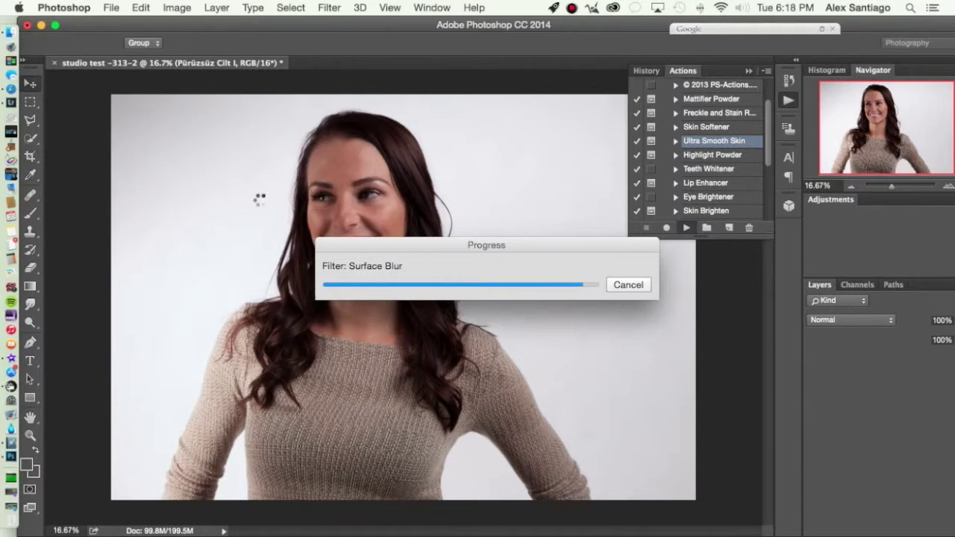
pyautogui.click(612, 240)
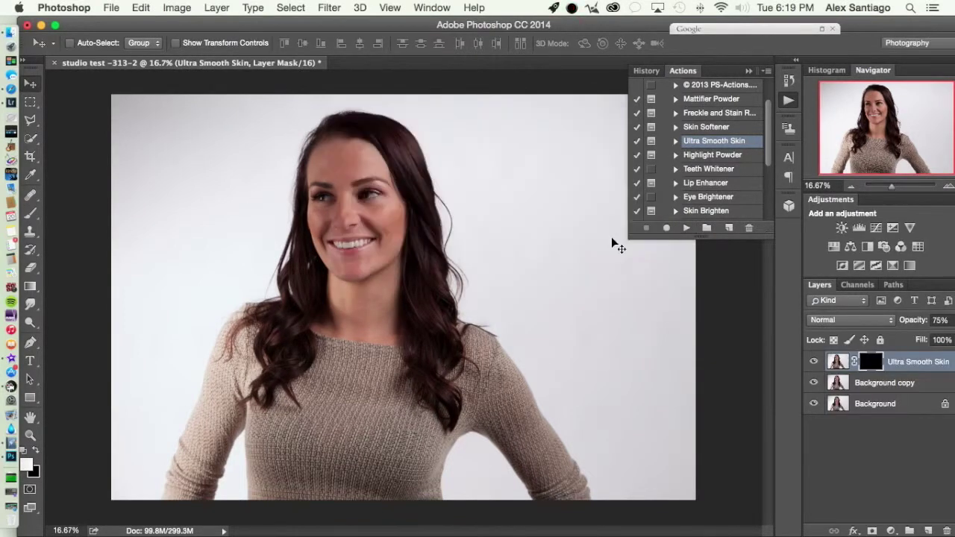
# - Paint the Ultra Smooth Skin mask in white over the forehead and around the woman's eye with an 87 px brush
pyautogui.click(35, 217)
pyautogui.click(788, 100)
pyautogui.click(948, 186)
pyautogui.click(948, 186)
pyautogui.moveTo(904, 140); pyautogui.dragTo(897, 131)
pyautogui.click(88, 46)
pyautogui.click(131, 86)
pyautogui.click(397, 108)
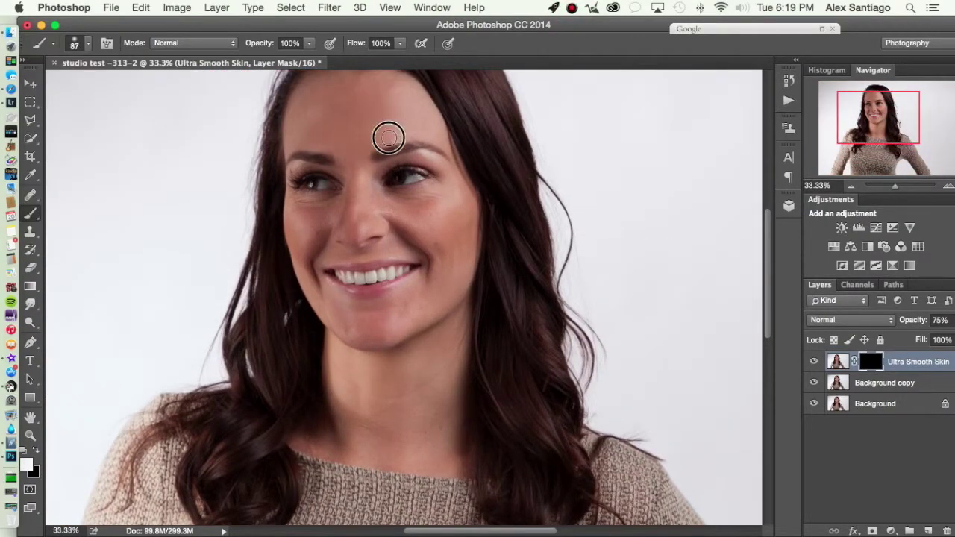
pyautogui.moveTo(380, 209)
pyautogui.mouseDown()
pyautogui.moveTo(432, 224)
pyautogui.moveTo(418, 154)
pyautogui.moveTo(433, 135)
pyautogui.mouseUp()
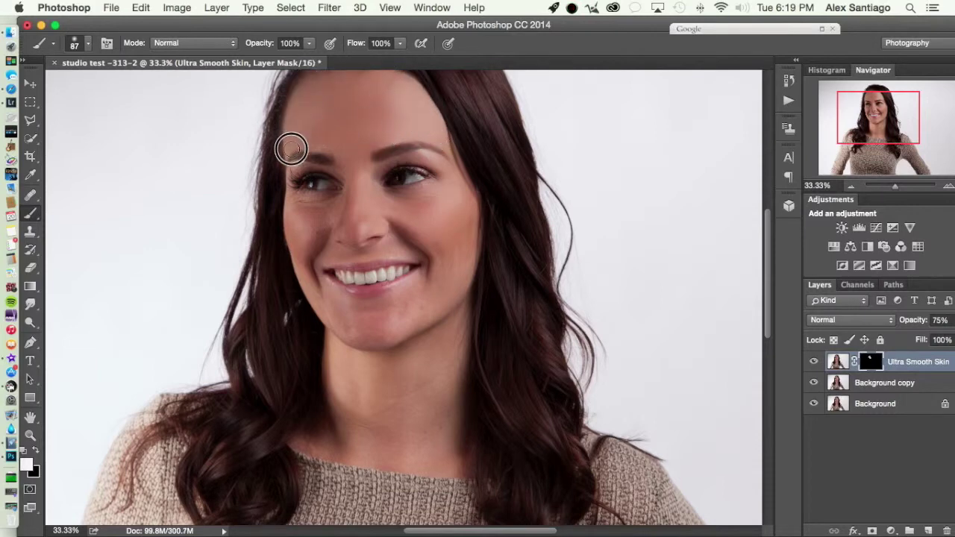
pyautogui.moveTo(303, 208)
pyautogui.mouseDown()
pyautogui.moveTo(304, 239)
pyautogui.moveTo(290, 194)
pyautogui.moveTo(308, 176)
pyautogui.mouseUp()
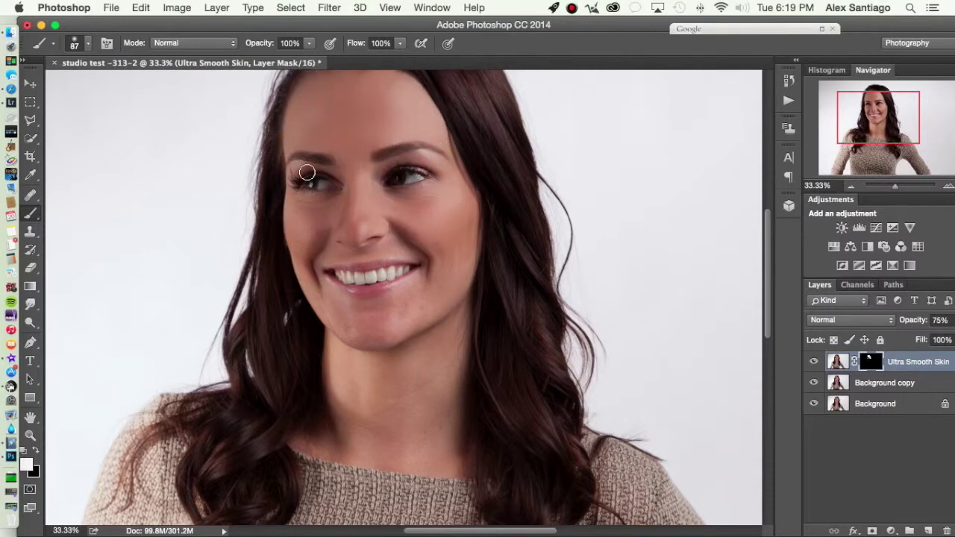
# - Paint the skin smoothing onto the cheeks, chin, neck and the areas under both eyes
pyautogui.moveTo(446, 266)
pyautogui.mouseDown()
pyautogui.moveTo(431, 251)
pyautogui.moveTo(418, 280)
pyautogui.moveTo(314, 292)
pyautogui.moveTo(350, 332)
pyautogui.moveTo(430, 262)
pyautogui.moveTo(351, 231)
pyautogui.moveTo(441, 206)
pyautogui.mouseUp()
pyautogui.moveTo(331, 385)
pyautogui.mouseDown()
pyautogui.moveTo(355, 334)
pyautogui.moveTo(405, 426)
pyautogui.moveTo(455, 355)
pyautogui.moveTo(441, 415)
pyautogui.moveTo(385, 474)
pyautogui.moveTo(415, 438)
pyautogui.moveTo(384, 405)
pyautogui.moveTo(328, 438)
pyautogui.moveTo(388, 358)
pyautogui.mouseUp()
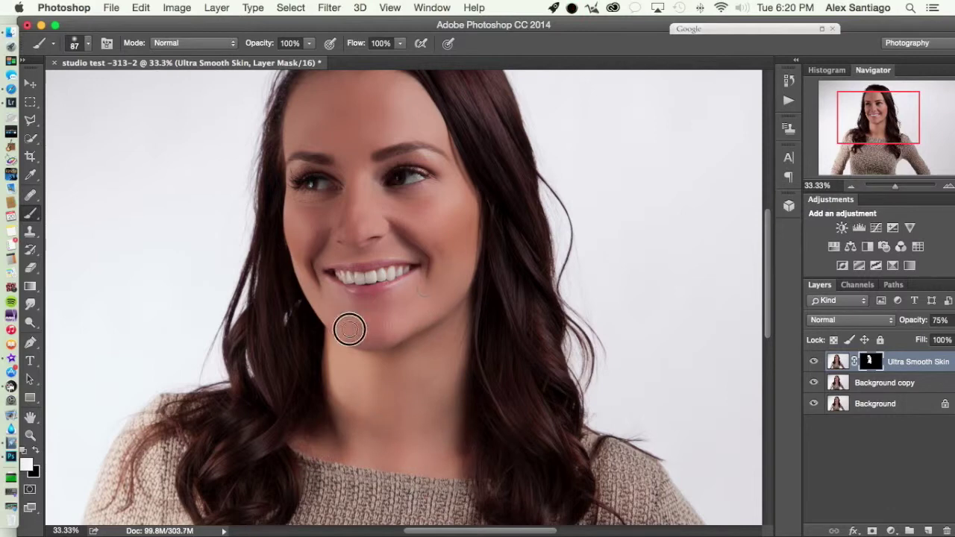
pyautogui.moveTo(316, 228); pyautogui.dragTo(358, 245)
pyautogui.moveTo(448, 185); pyautogui.dragTo(438, 188)
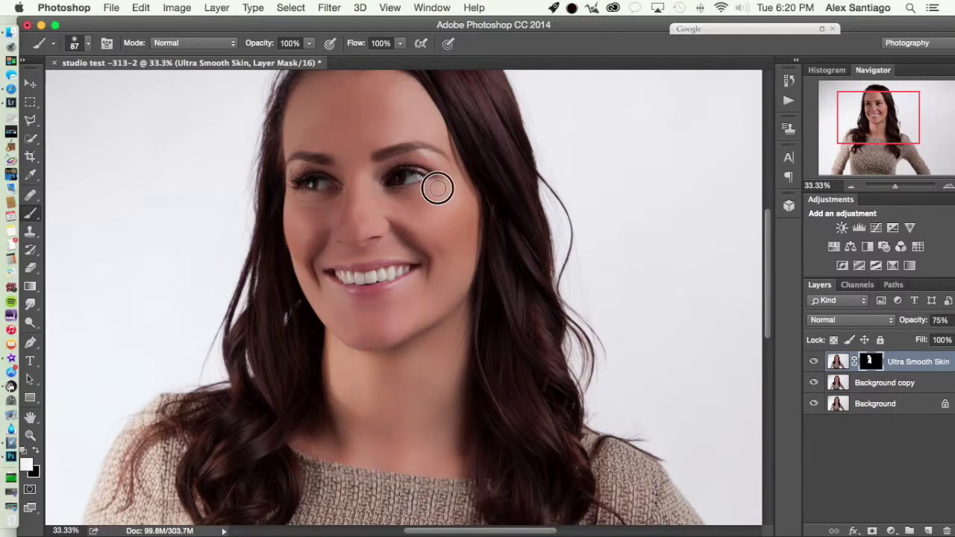
pyautogui.moveTo(327, 203); pyautogui.dragTo(316, 202)
pyautogui.scroll(1, 357, 202)
pyautogui.moveTo(408, 86)
pyautogui.mouseDown()
pyautogui.moveTo(394, 131)
pyautogui.moveTo(352, 155)
pyautogui.mouseUp()
# - Brighten the woman's eye on the Background copy layer using the Dodge tool at size 47, range Shadows and exposure 89%
pyautogui.click(949, 186)
pyautogui.click(949, 186)
pyautogui.moveTo(896, 119); pyautogui.dragTo(892, 113)
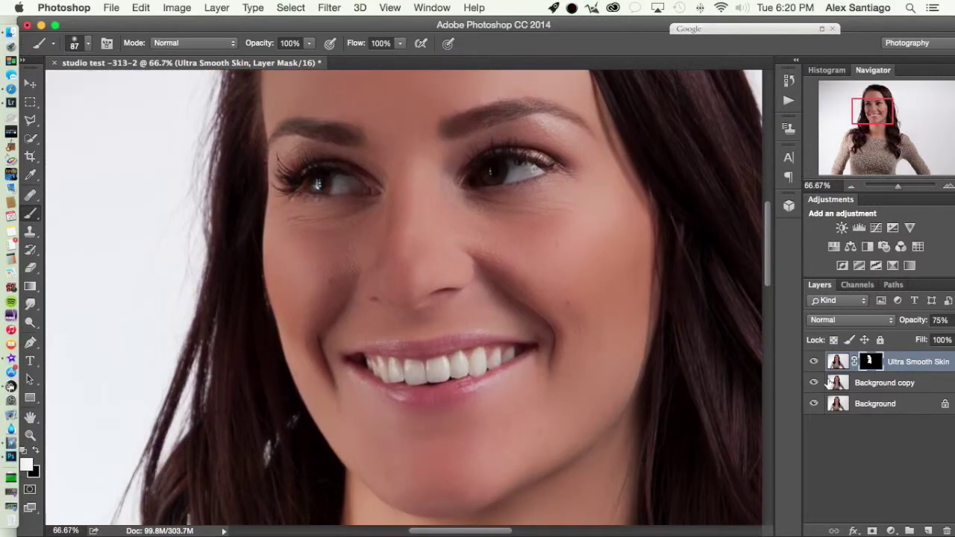
pyautogui.click(832, 383)
pyautogui.click(35, 328)
pyautogui.click(88, 43)
pyautogui.click(114, 86)
pyautogui.click(490, 168)
pyautogui.click(522, 176)
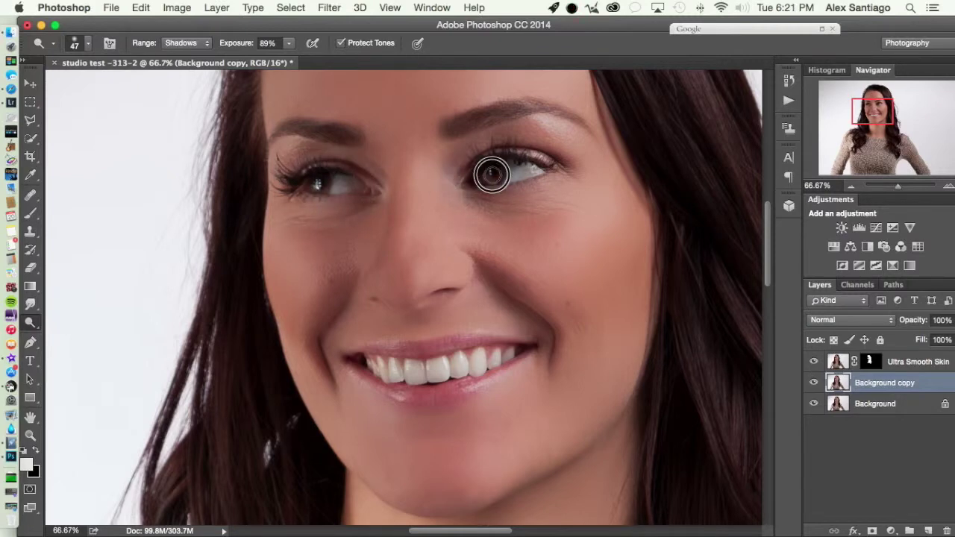
# - Open the Ultra Smooth Skin layer in Color Efex Pro 4 using the saved recipe cherie 1
pyautogui.click(851, 186)
pyautogui.click(851, 187)
pyautogui.click(851, 187)
pyautogui.click(851, 187)
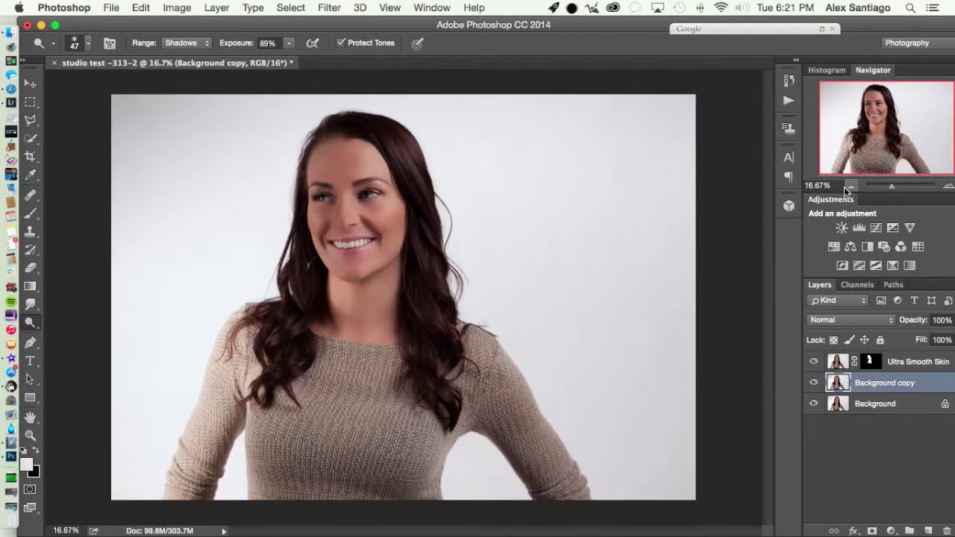
pyautogui.click(844, 364)
pyautogui.click(329, 7)
pyautogui.moveTo(444, 336)
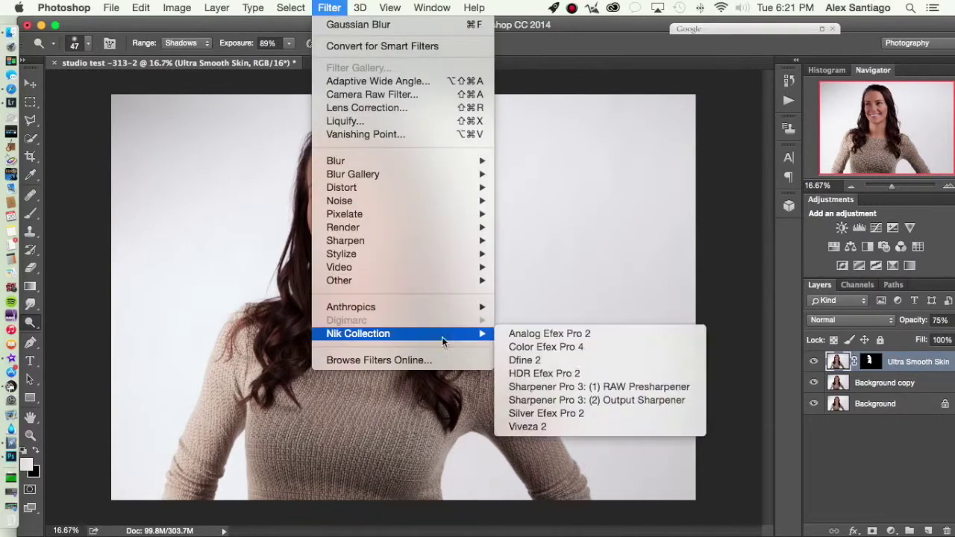
pyautogui.click(814, 30)
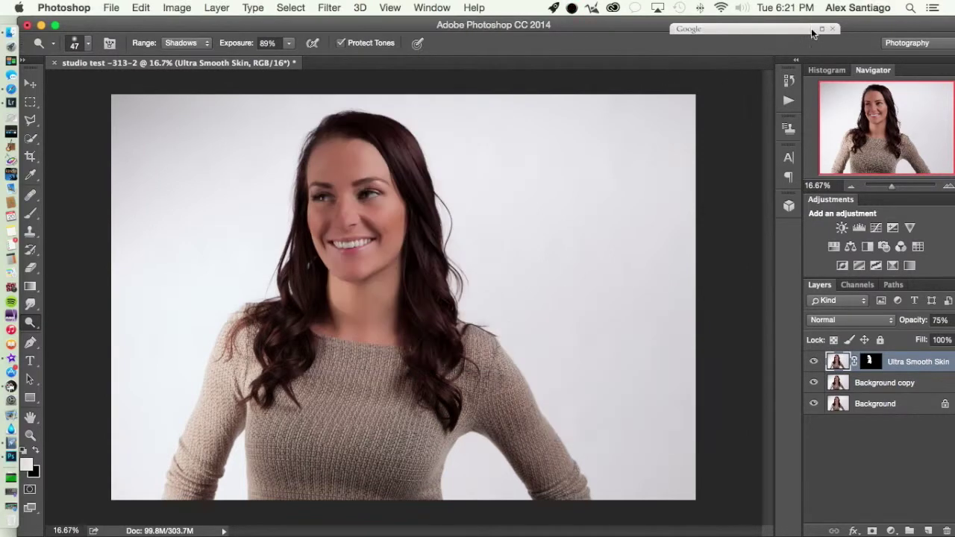
pyautogui.click(821, 29)
pyautogui.moveTo(768, 29); pyautogui.dragTo(684, 26)
pyautogui.click(721, 281)
pyautogui.click(697, 357)
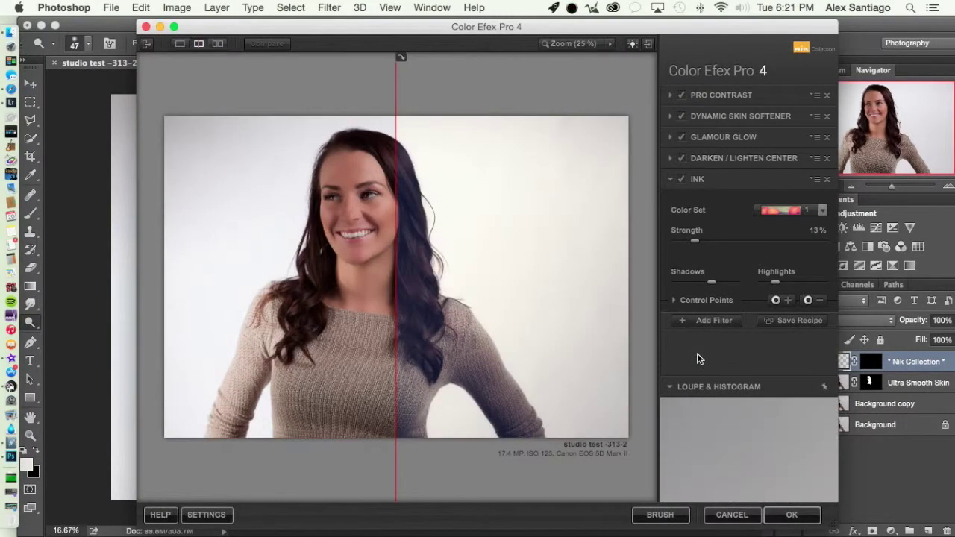
# - Extend the filtered preview over the whole photo, disable Darken / Lighten Center and add the Detail Extractor filter
pyautogui.moveTo(396, 228); pyautogui.dragTo(164, 227)
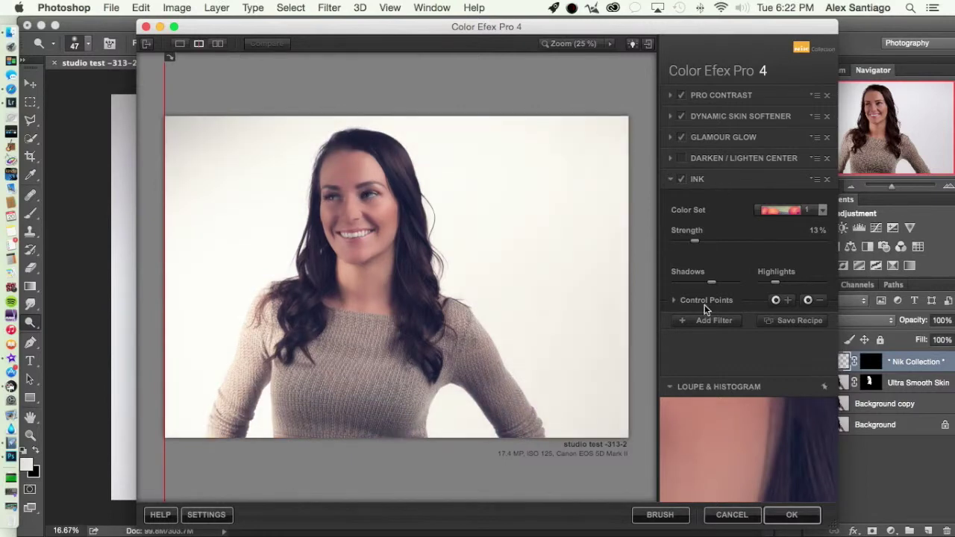
pyautogui.click(709, 320)
pyautogui.click(191, 315)
# - Set the Detail Extractor's effect radius to Fine, its contrast to 35% and its strength to 33%
pyautogui.click(811, 303)
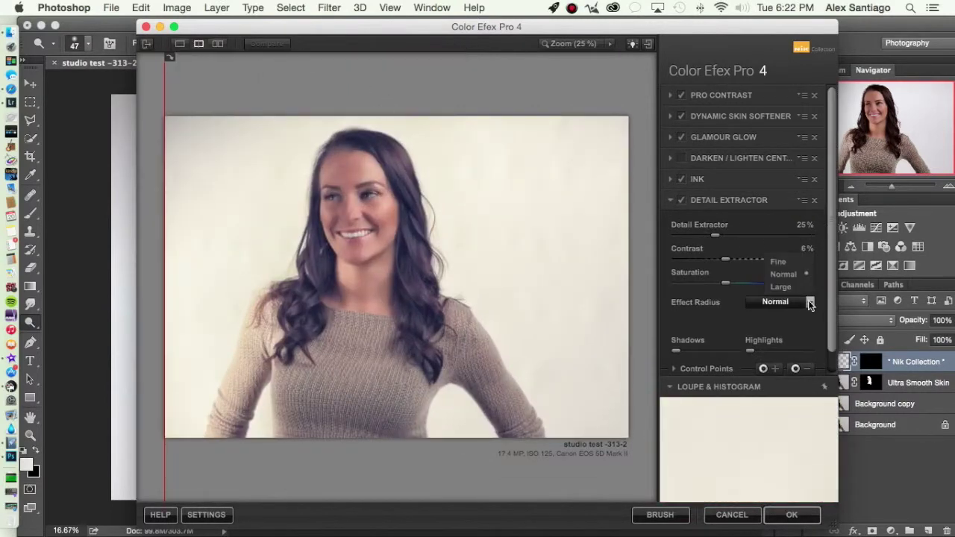
pyautogui.click(794, 261)
pyautogui.moveTo(741, 260); pyautogui.dragTo(752, 260)
pyautogui.click(729, 235)
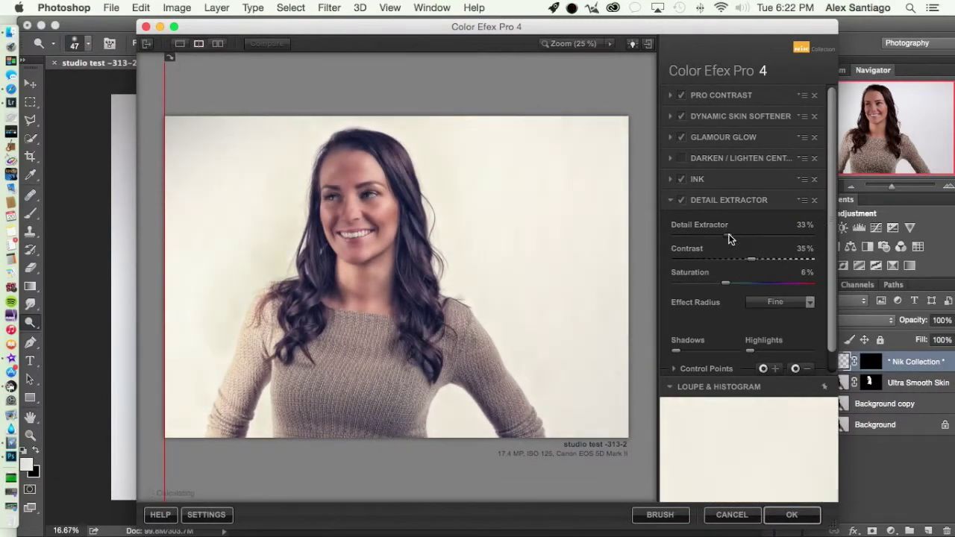
# - Raise the Detail Extractor's shadows, highlights and contrast, apply the filters, and compare the photo with and without the new layer
pyautogui.click(691, 350)
pyautogui.click(770, 351)
pyautogui.click(760, 259)
pyautogui.click(790, 514)
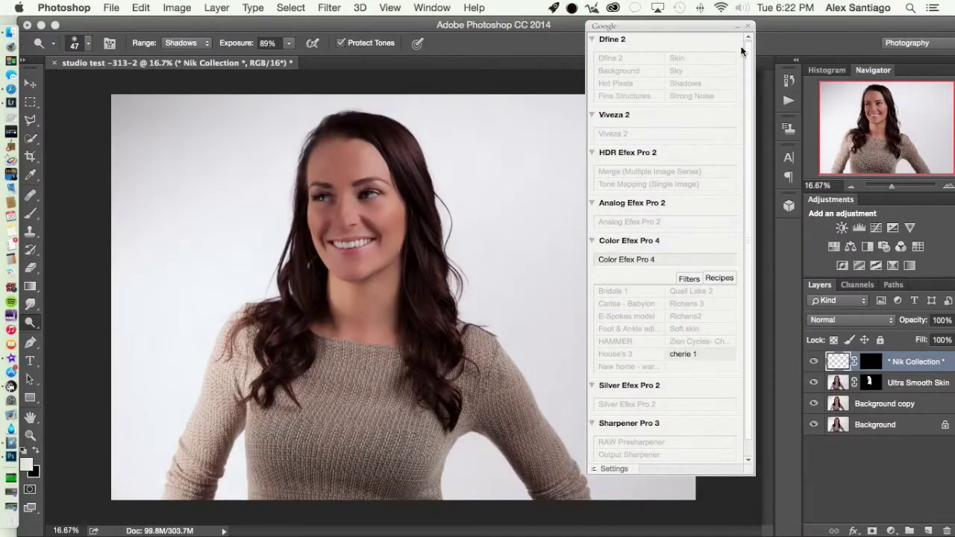
pyautogui.click(737, 27)
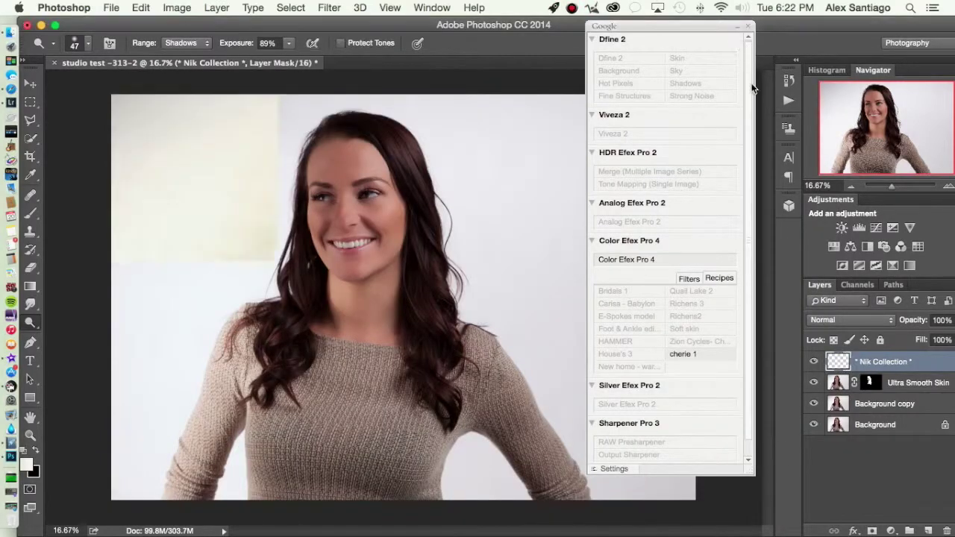
pyautogui.click(814, 362)
pyautogui.click(814, 362)
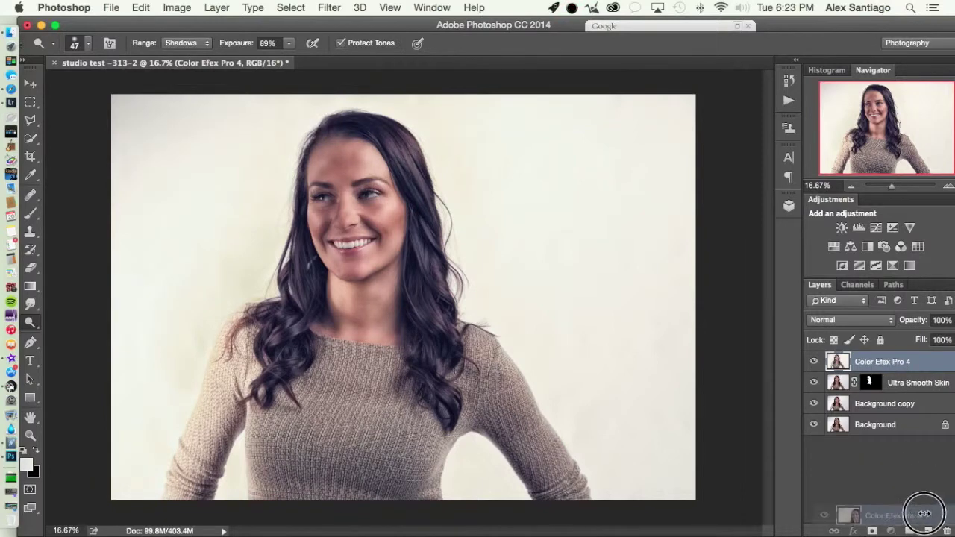
# - Duplicate the Color Efex Pro 4 layer and add the backdrop tones to a Replace Color selection
pyautogui.press('super+j')
pyautogui.click(190, 7)
pyautogui.moveTo(213, 43)
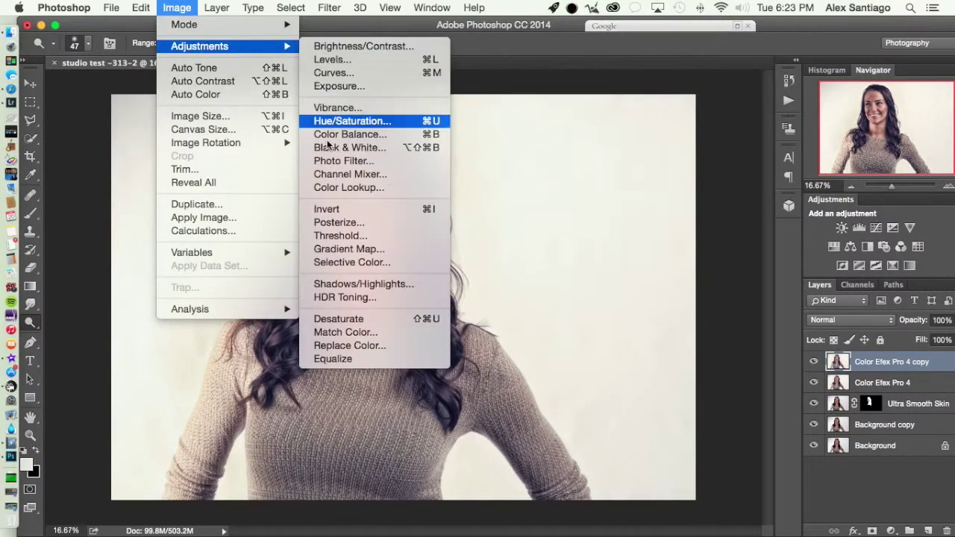
pyautogui.click(351, 119)
pyautogui.click(505, 81)
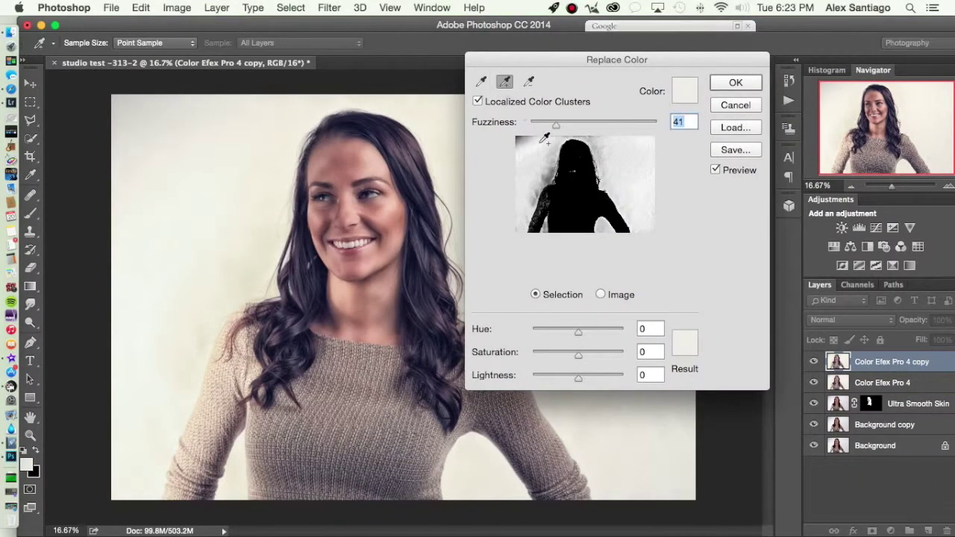
pyautogui.moveTo(541, 142)
pyautogui.mouseDown()
pyautogui.moveTo(521, 142)
pyautogui.moveTo(523, 156)
pyautogui.mouseUp()
pyautogui.click(521, 194)
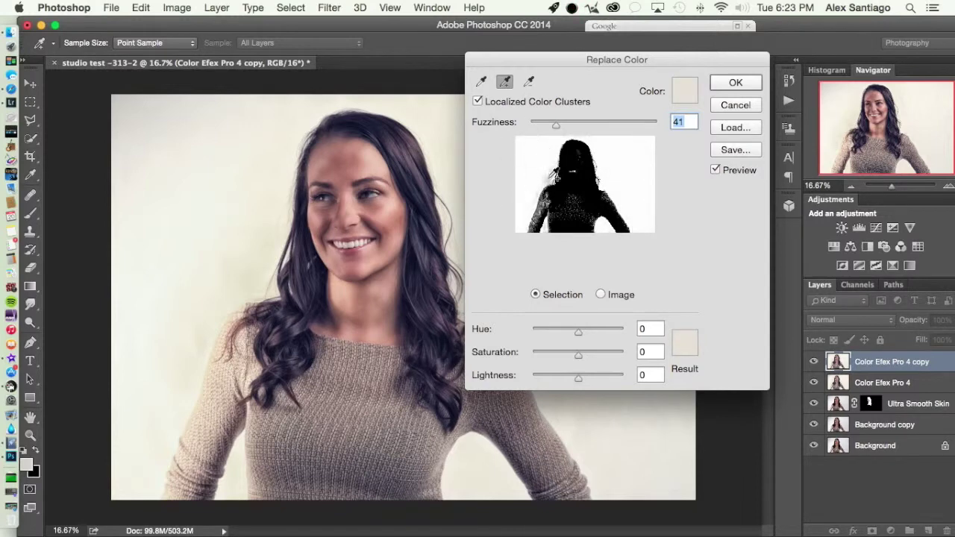
# - Raise the lightness of the selected backdrop colors and apply the color replacement
pyautogui.moveTo(578, 378); pyautogui.dragTo(604, 379)
pyautogui.moveTo(608, 59)
pyautogui.mouseDown()
pyautogui.moveTo(804, 59)
pyautogui.moveTo(653, 66)
pyautogui.mouseUp()
pyautogui.click(780, 89)
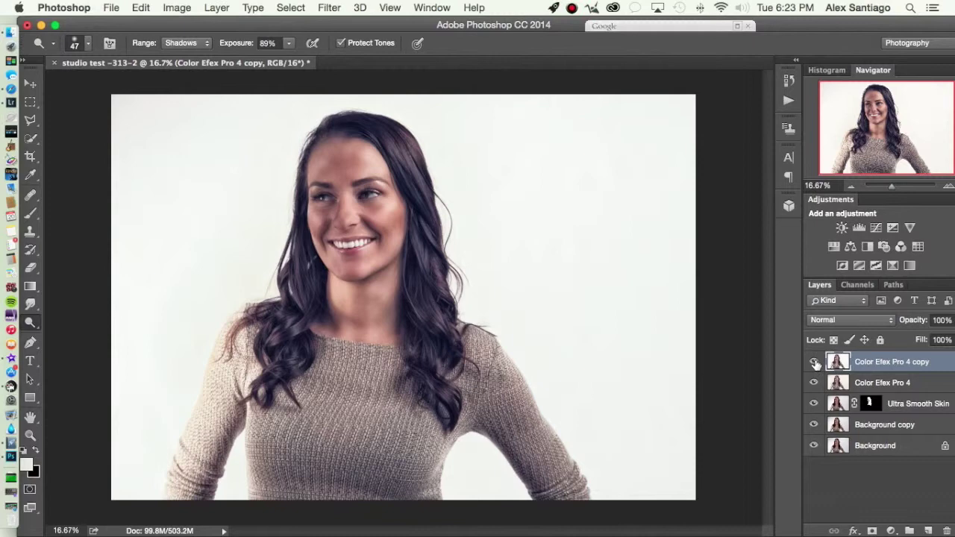
# - Close the document studio test -313-2, saving its changes, and return to Lightroom
pyautogui.click(54, 63)
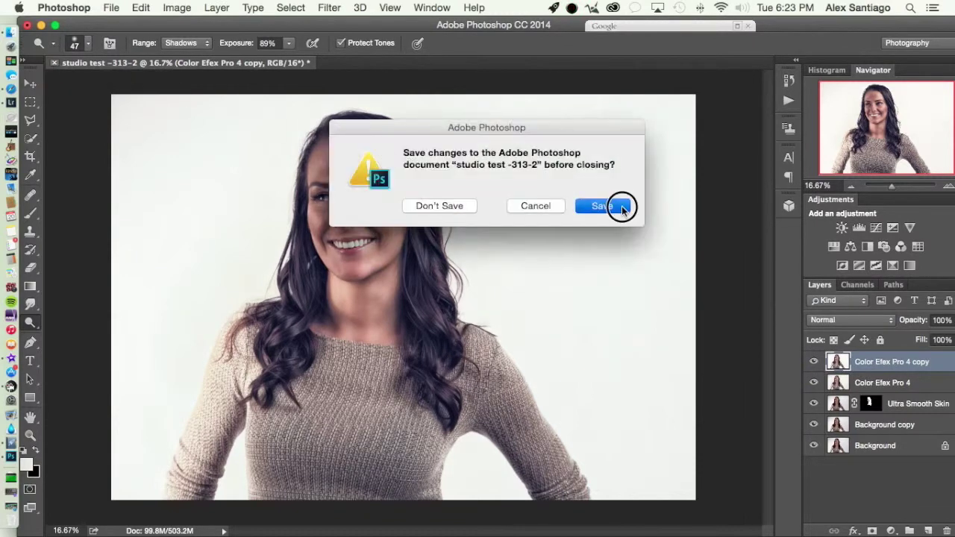
pyautogui.click(622, 207)
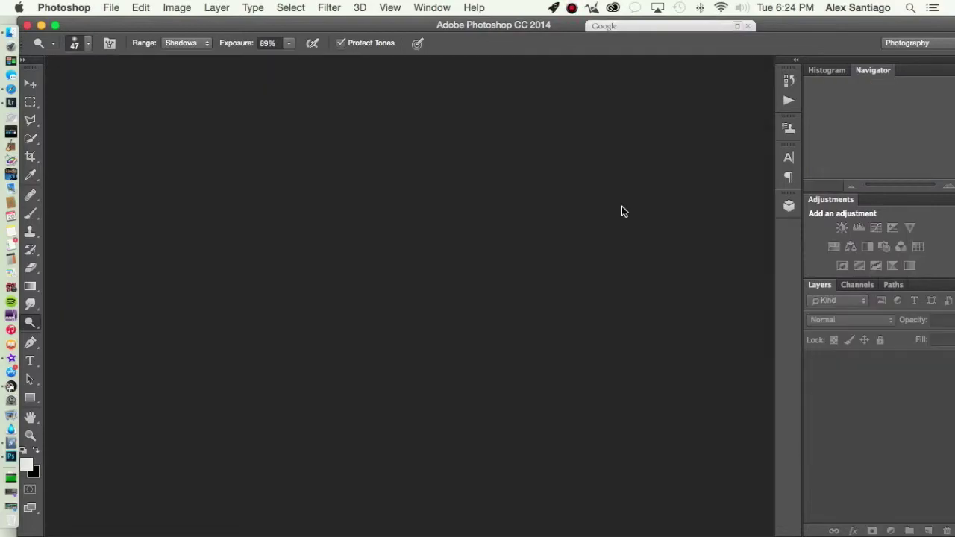
pyautogui.click(28, 26)
# - Open the retouched photo studio test -313-Edit-2 in the Develop module and increase its clarity slightly
pyautogui.press('g')
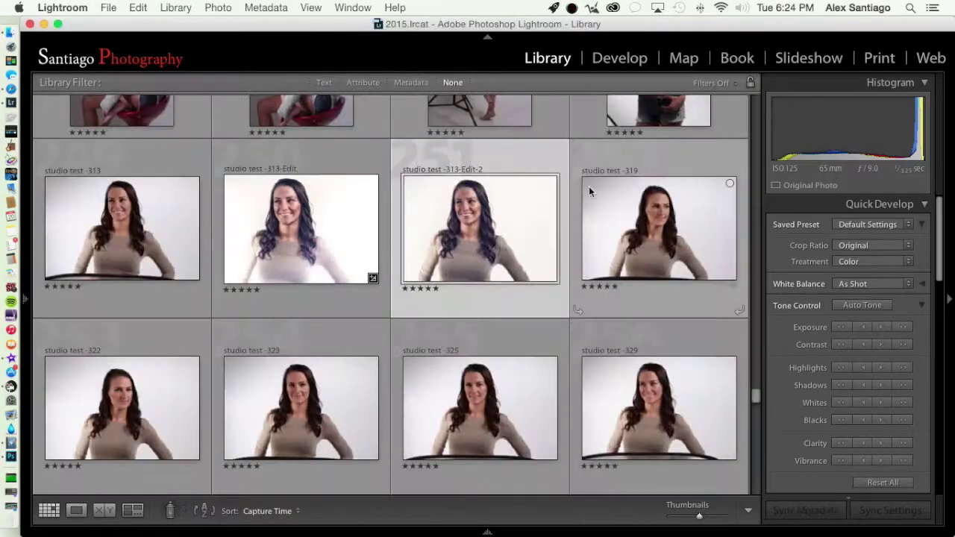
pyautogui.doubleClick(470, 233)
pyautogui.click(617, 59)
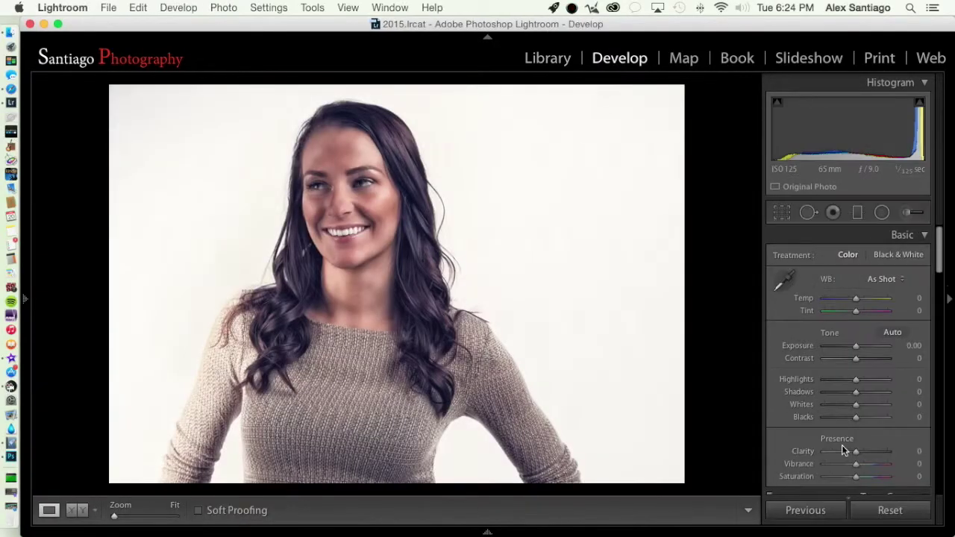
pyautogui.moveTo(855, 452); pyautogui.dragTo(861, 451)
pyautogui.scroll(-15, 878, 381)
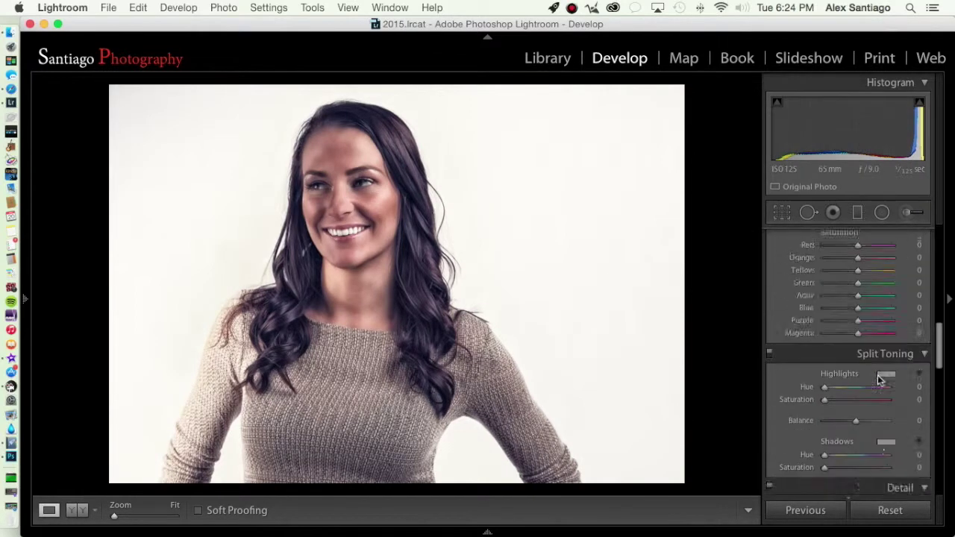
# - Apply sharpening of 36, luminance noise reduction of 21, color noise reduction of 22 with detail 75, and enable profile corrections and chromatic aberration removal
pyautogui.click(839, 375)
pyautogui.click(872, 387)
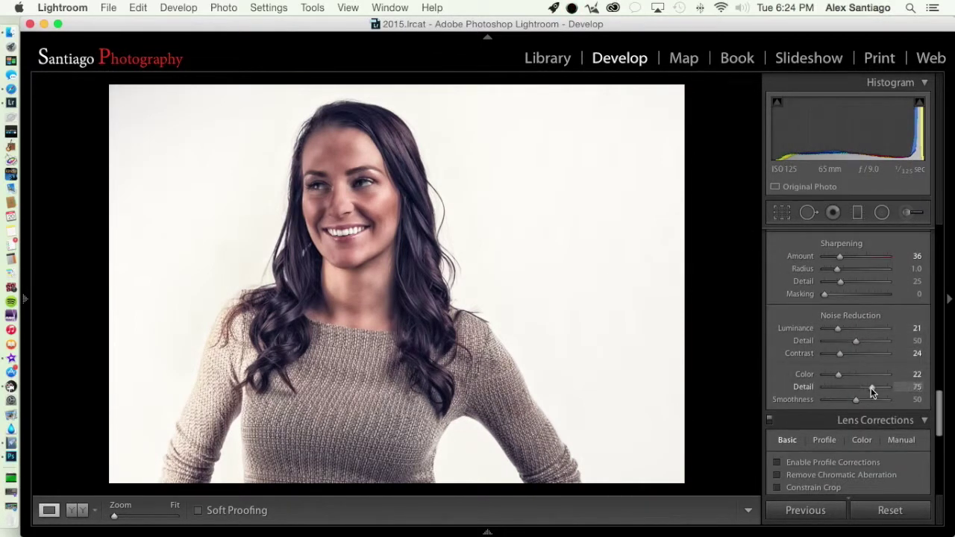
pyautogui.scroll(-3, 829, 387)
pyautogui.click(777, 404)
pyautogui.click(778, 392)
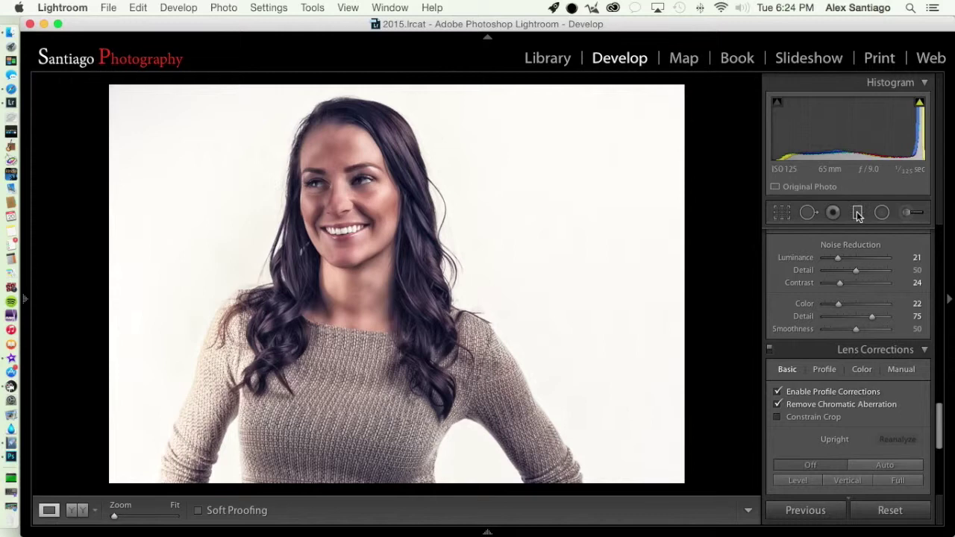
# - Add a diagonal graduated filter over the right side of the portrait with exposure 2.09, contrast 23 and clarity -44
pyautogui.click(857, 213)
pyautogui.moveTo(604, 462); pyautogui.dragTo(315, 305)
pyautogui.moveTo(856, 306); pyautogui.dragTo(873, 306)
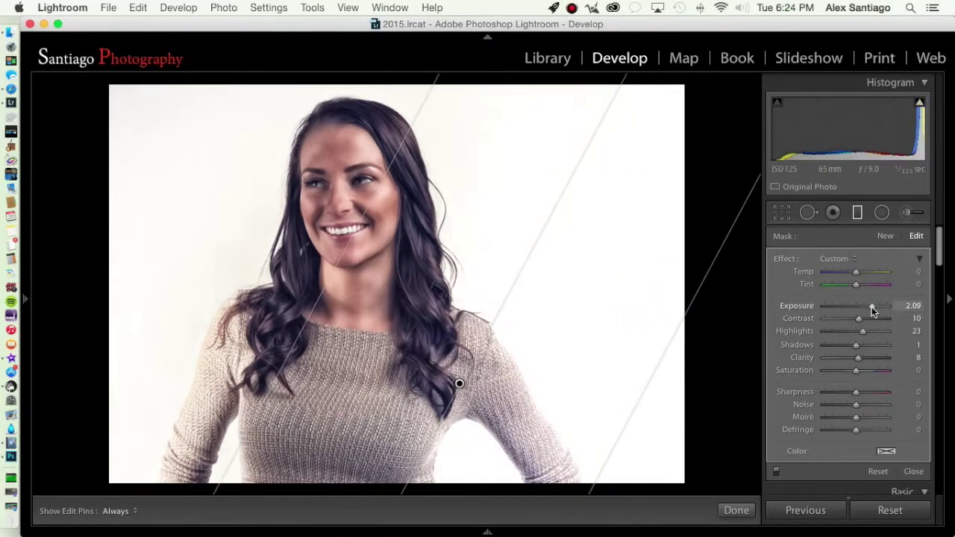
pyautogui.moveTo(459, 383); pyautogui.dragTo(430, 370)
pyautogui.moveTo(858, 357); pyautogui.dragTo(842, 357)
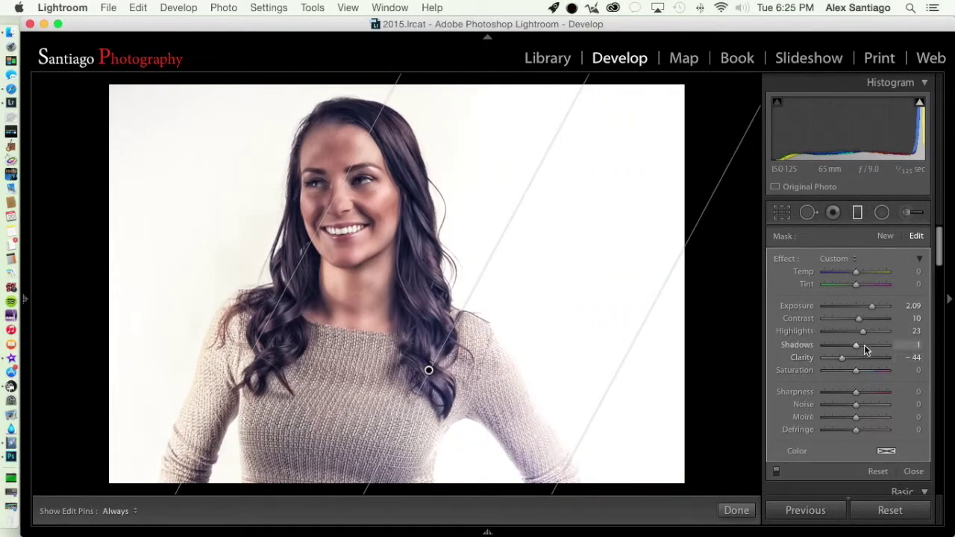
pyautogui.moveTo(858, 319); pyautogui.dragTo(863, 322)
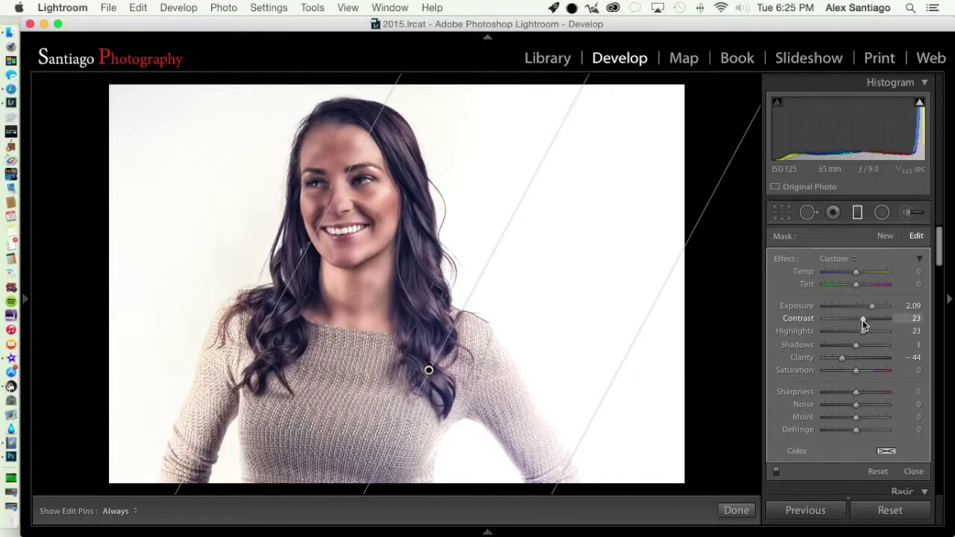
pyautogui.press('m')
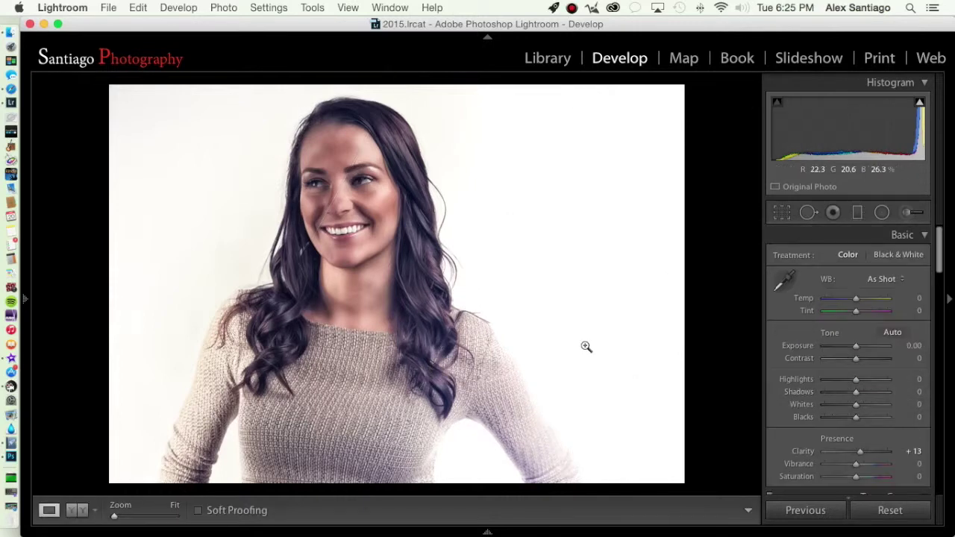
# - Add a second diagonal graduated filter over the portrait's left side with exposure 1.75, contrast 38, clarity -63 and sharpness -65
pyautogui.press('m')
pyautogui.moveTo(143, 393); pyautogui.dragTo(354, 290)
pyautogui.click(869, 306)
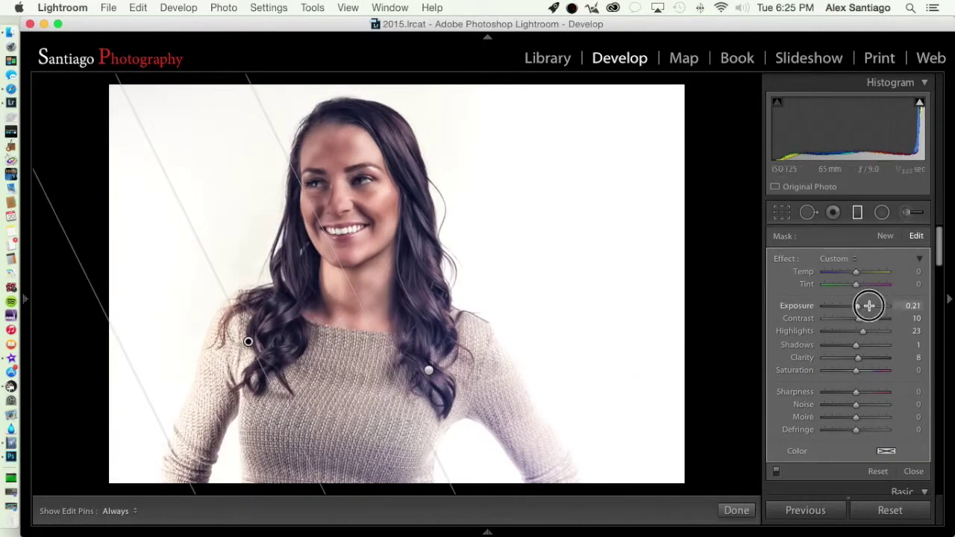
pyautogui.click(867, 319)
pyautogui.click(836, 359)
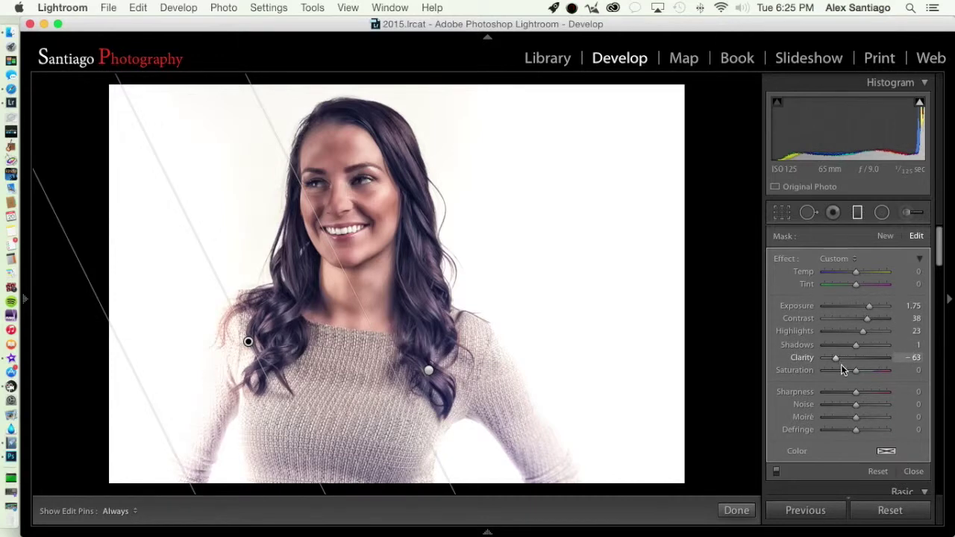
pyautogui.click(835, 391)
# - Shift the left graduated filter inward toward the neck, lower its exposure and adjust its gradient lines
pyautogui.moveTo(248, 340); pyautogui.dragTo(291, 335)
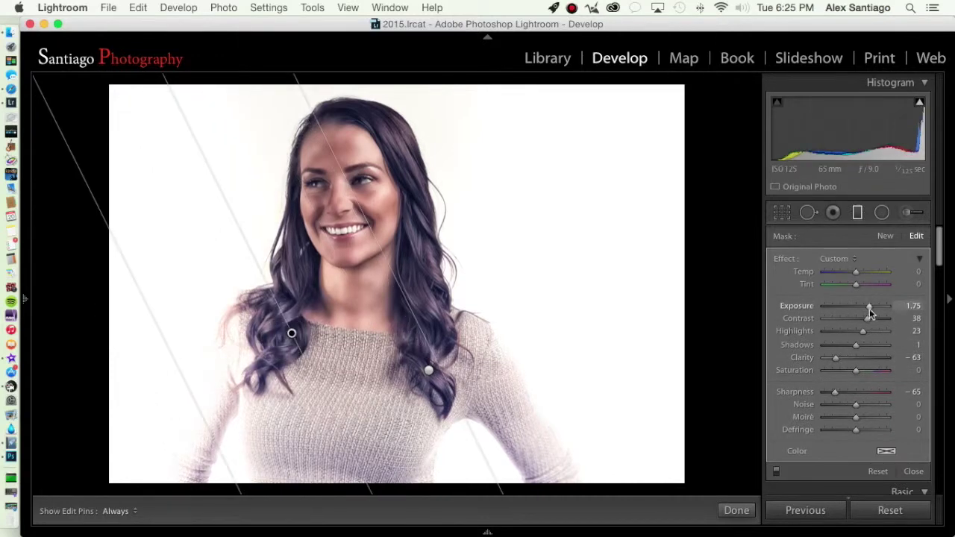
pyautogui.moveTo(868, 306); pyautogui.dragTo(861, 306)
pyautogui.moveTo(338, 169); pyautogui.dragTo(239, 160)
pyautogui.moveTo(305, 326); pyautogui.dragTo(312, 317)
pyautogui.press('Return')
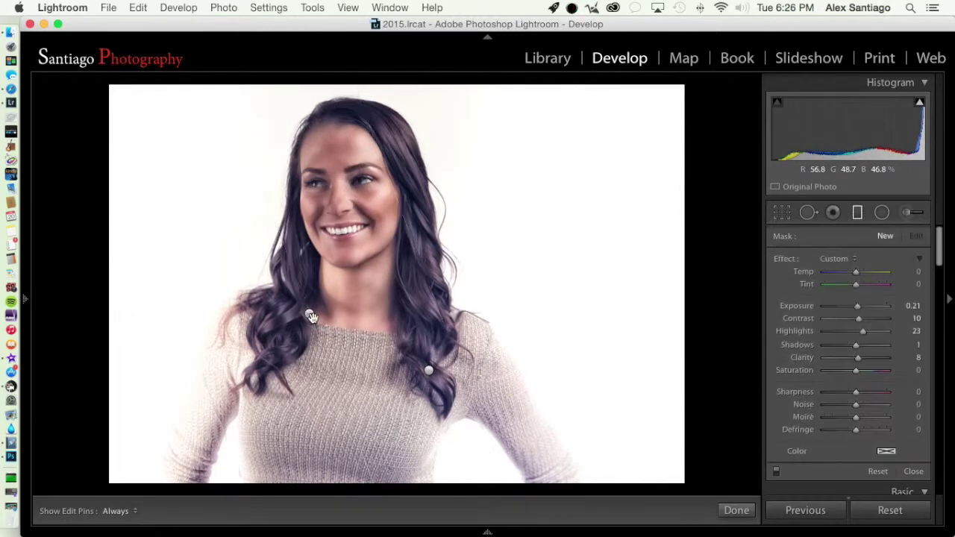
pyautogui.press('Return')
# - Paint over the face with the Adjustment Brush and set its exposure to 0.55, shadows to 35 and clarity to 26
pyautogui.click(908, 213)
pyautogui.press('h')
pyautogui.moveTo(332, 187); pyautogui.dragTo(347, 259)
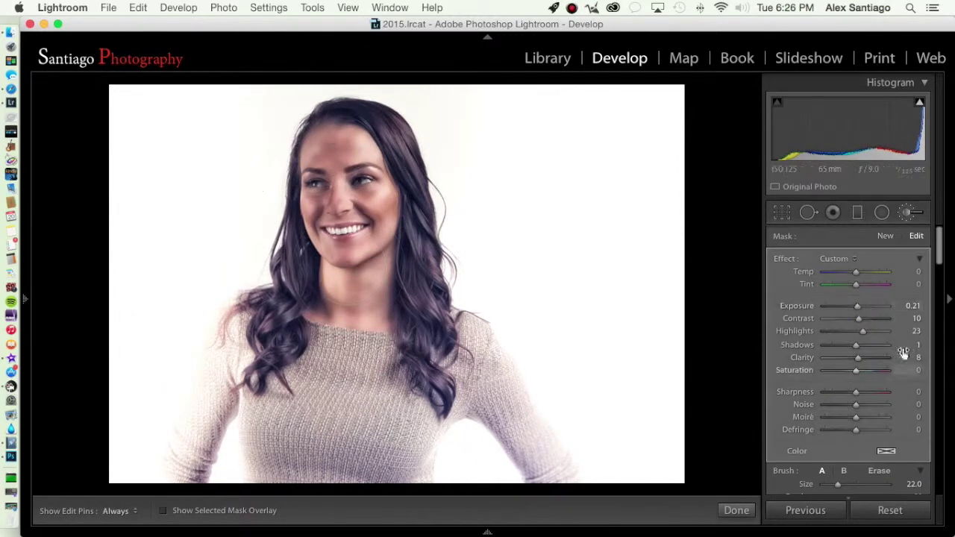
pyautogui.click(869, 307)
pyautogui.moveTo(871, 307); pyautogui.dragTo(863, 307)
pyautogui.moveTo(856, 344)
pyautogui.mouseDown()
pyautogui.moveTo(866, 346)
pyautogui.moveTo(864, 362)
pyautogui.mouseUp()
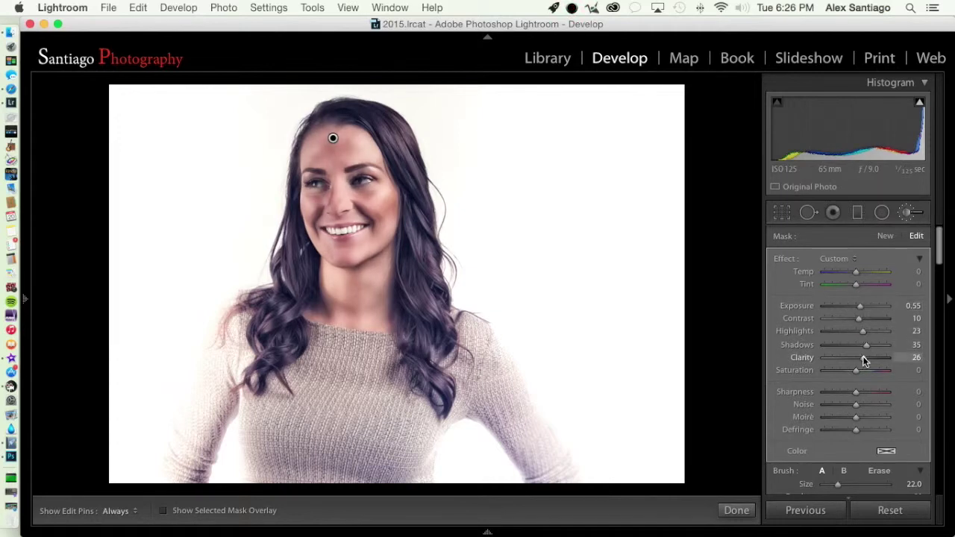
pyautogui.press('k')
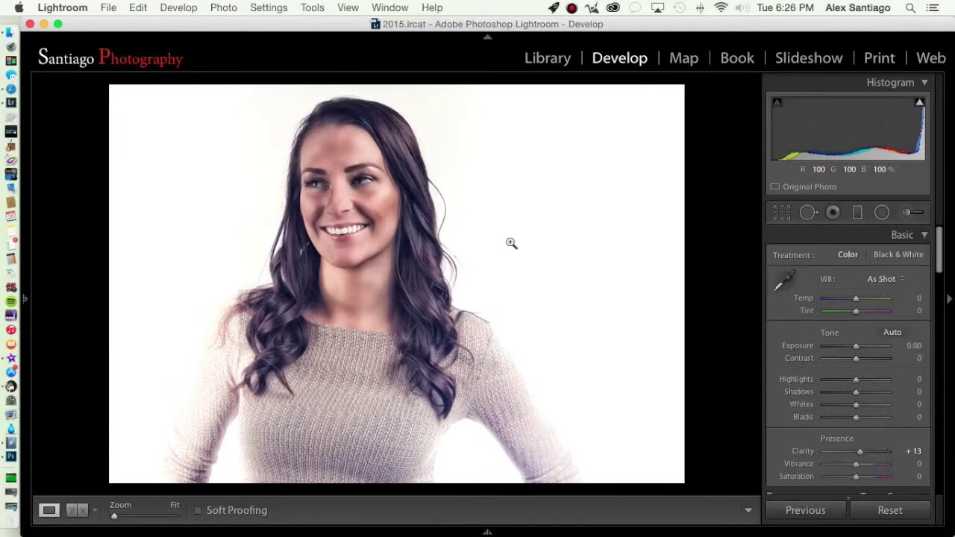